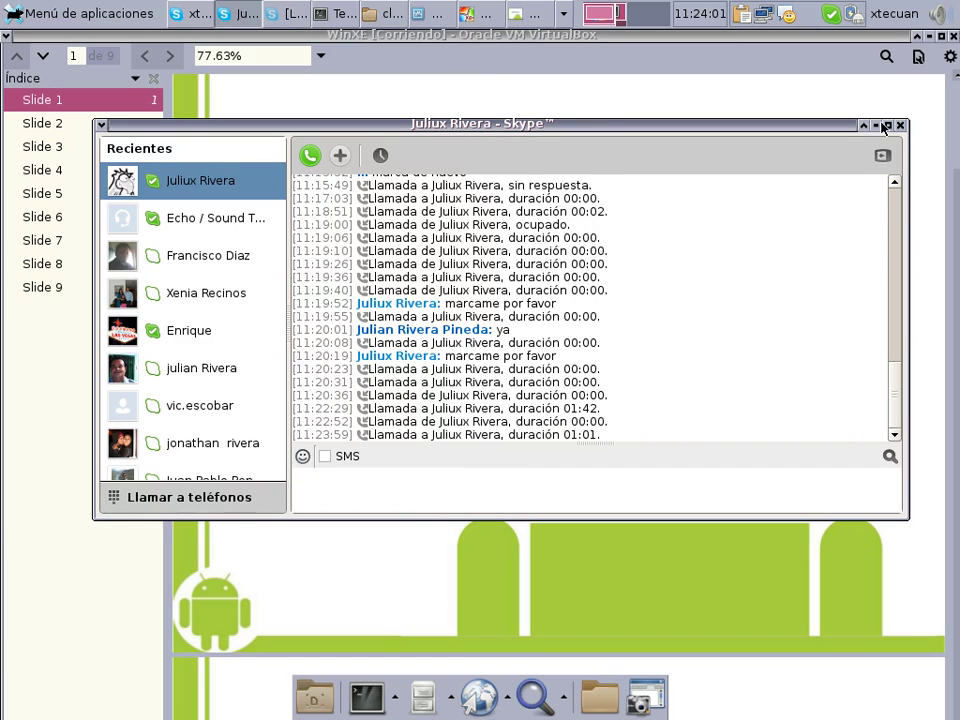
- Switch to the running WinXE virtual machine in VirtualBox, clearing away the windows that cover it
click(538, 16)
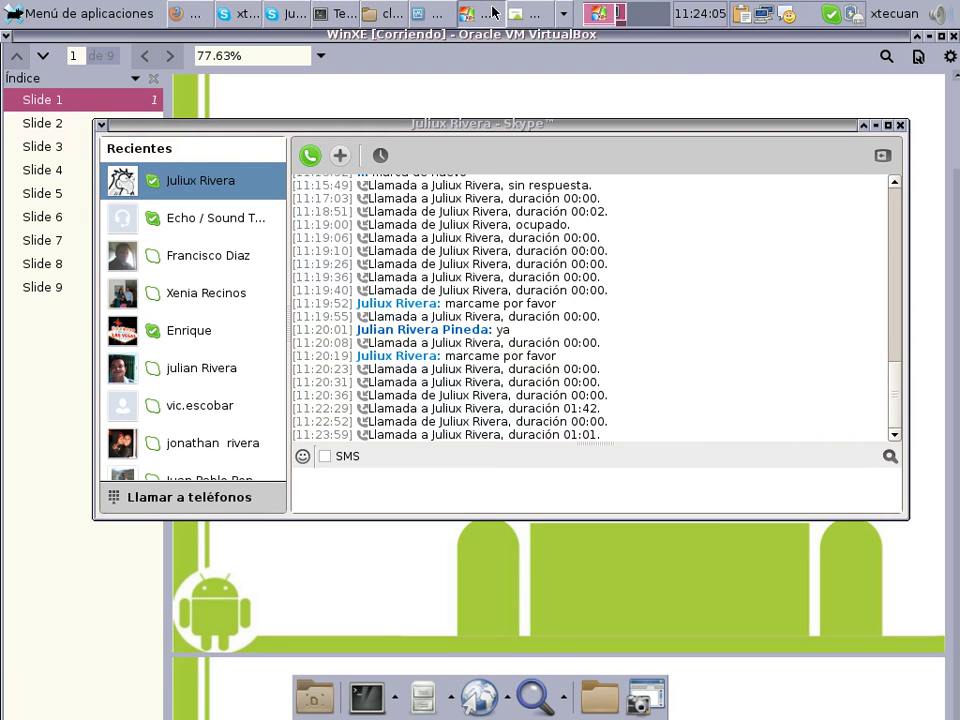
click(929, 37)
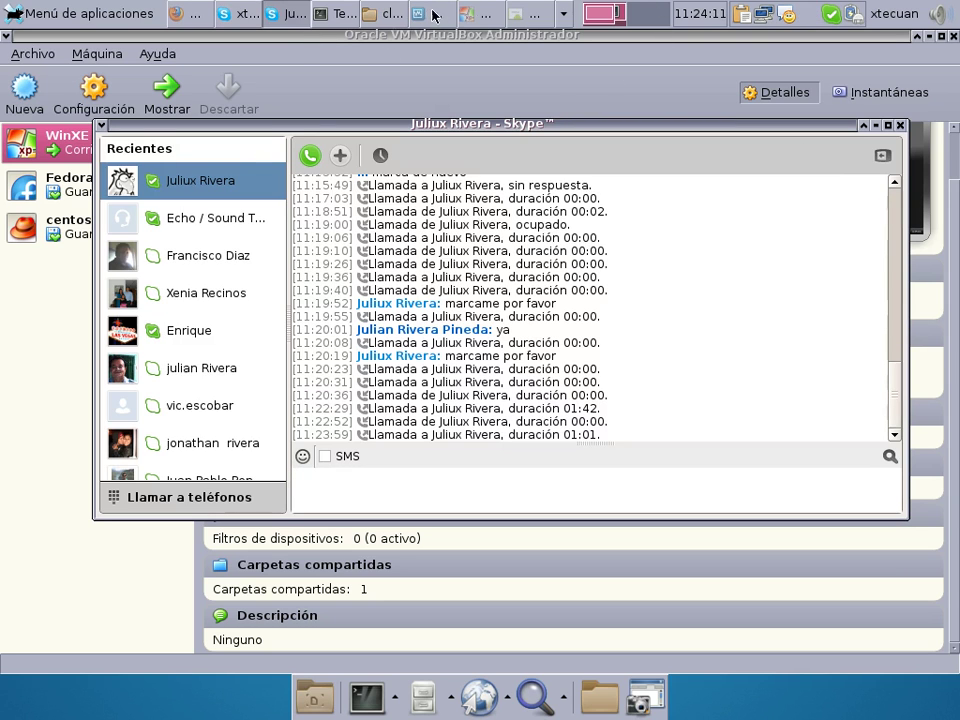
click(478, 14)
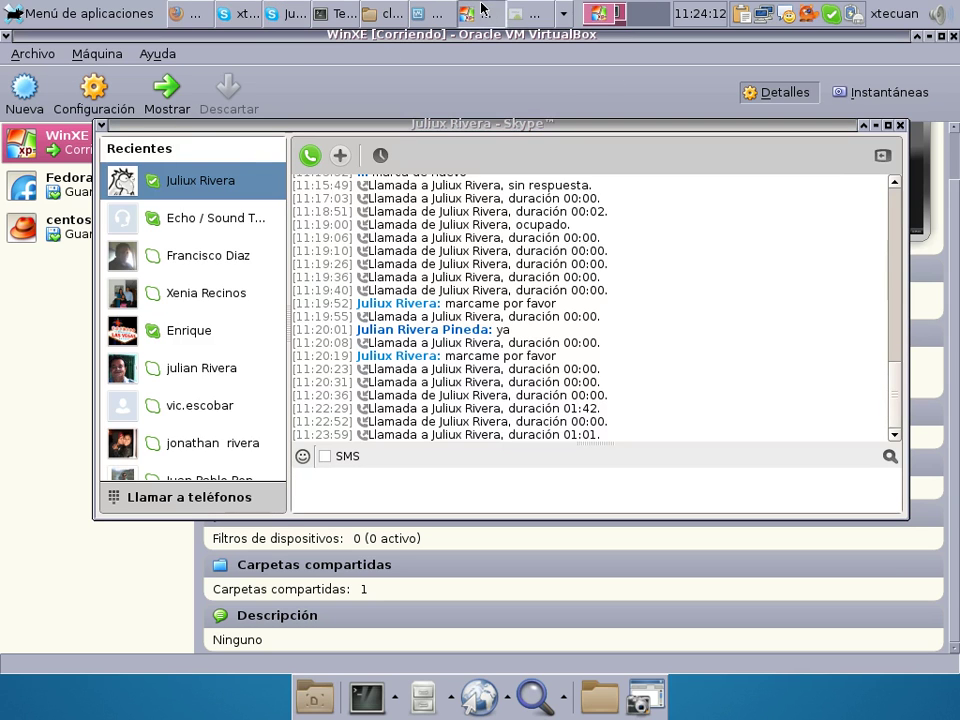
click(929, 37)
click(929, 37)
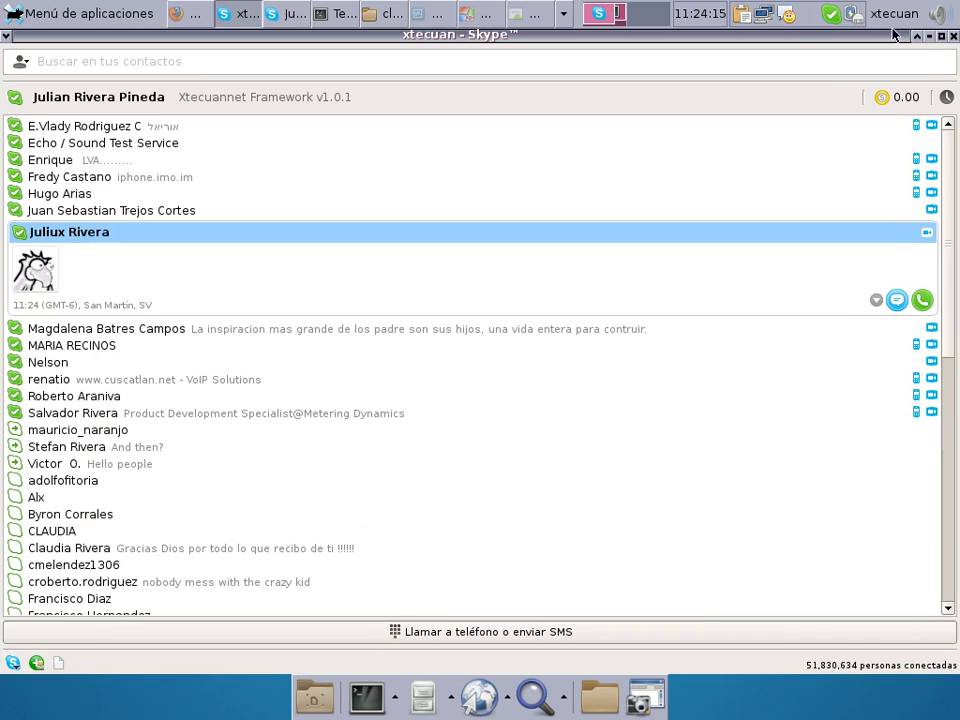
click(478, 14)
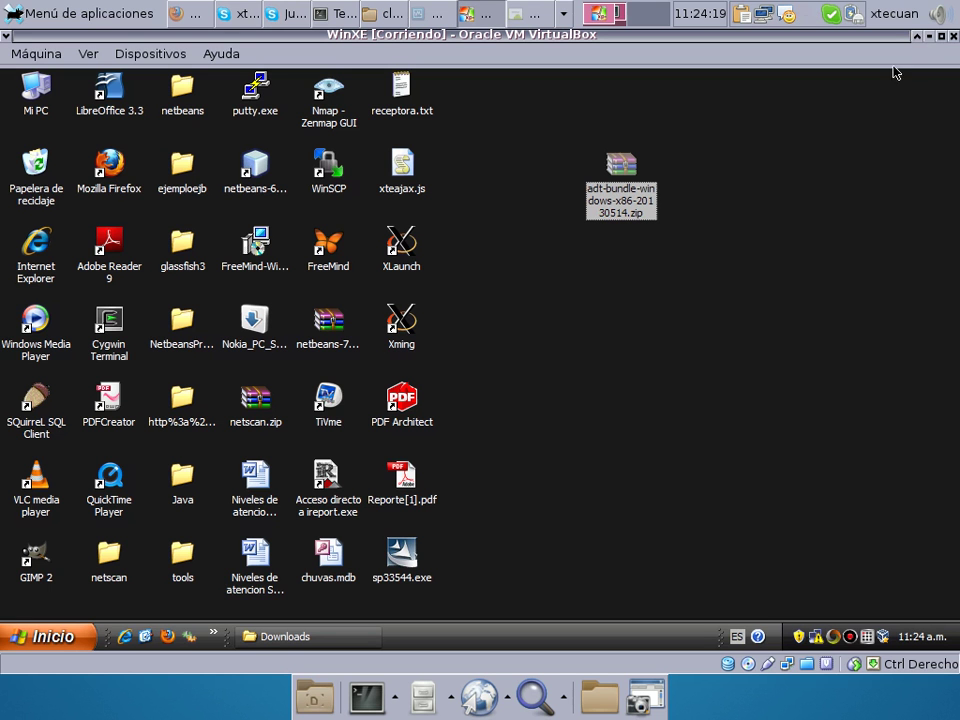
- Extract adt-bundle-windows-x86-20130514.zip on the Windows XP desktop and open the extracted folder
right_click(633, 206)
click(696, 246)
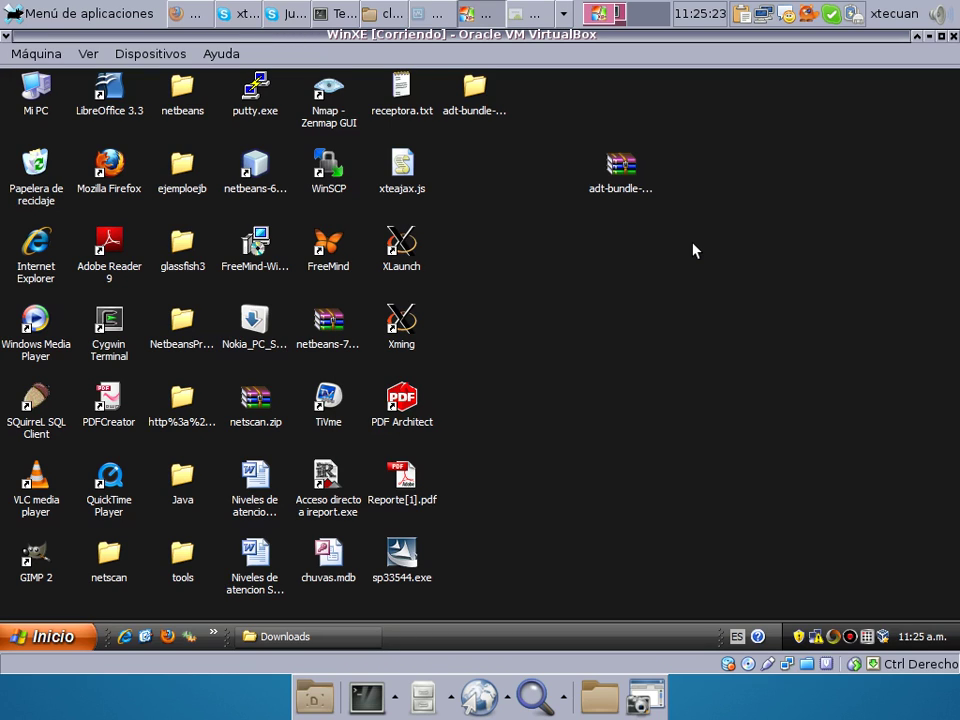
click(475, 87)
double_click(475, 87)
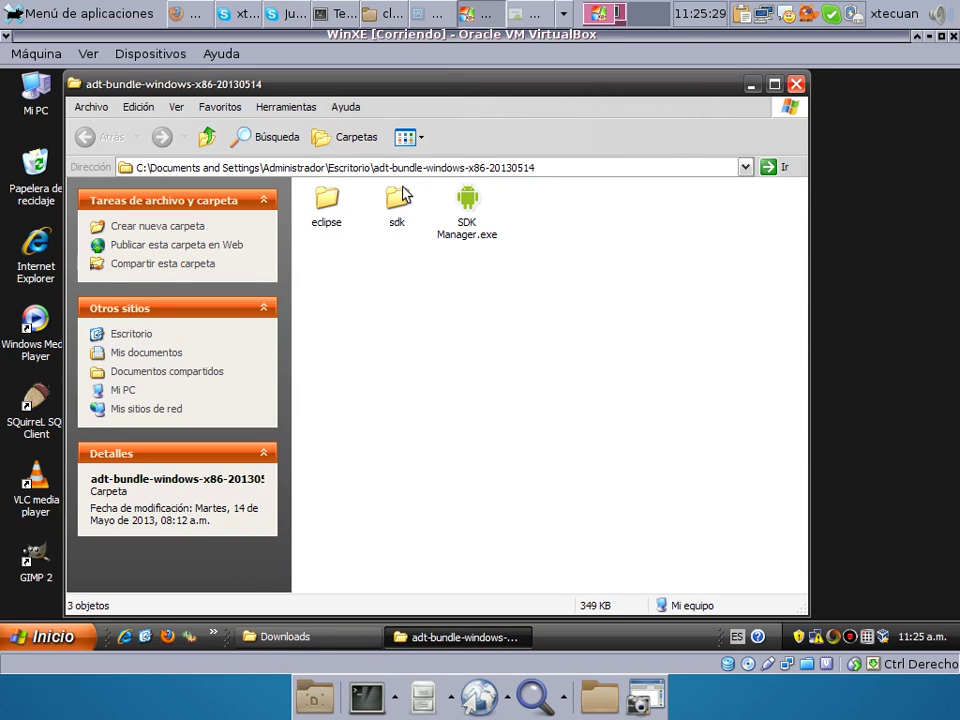
- Examine the contents of the android-17 folder inside the bundle's sdk\platforms folder
click(328, 199)
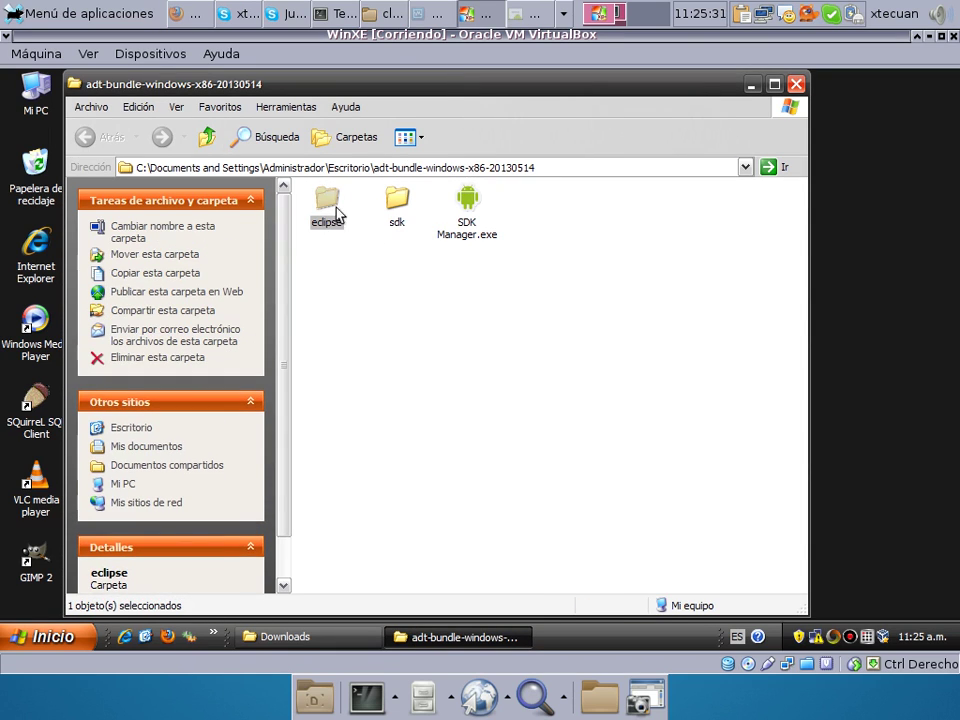
double_click(397, 200)
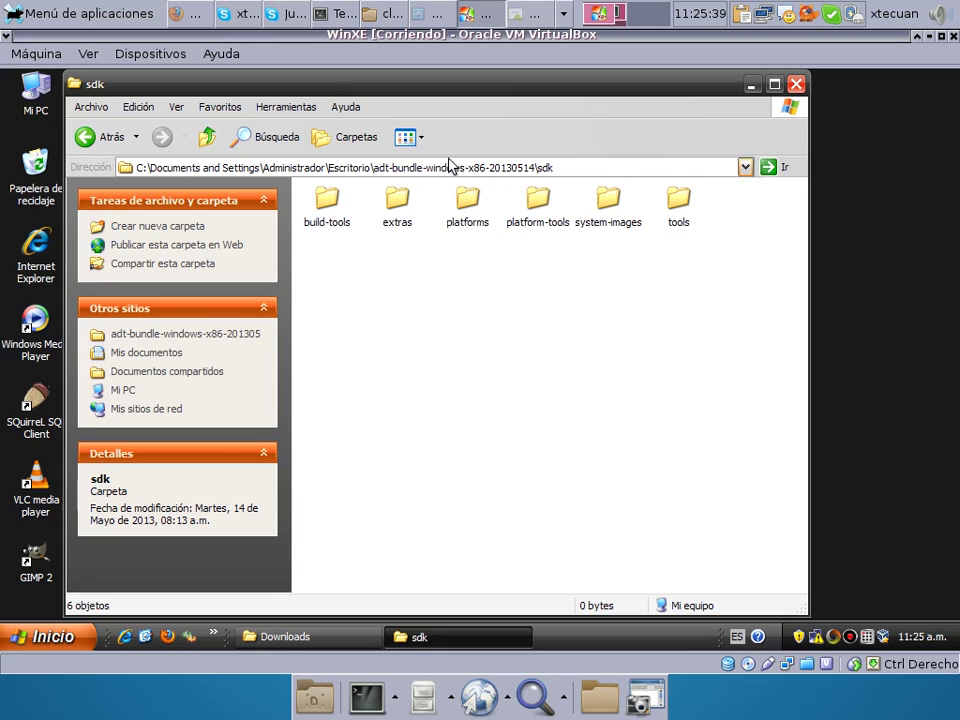
double_click(477, 209)
double_click(326, 201)
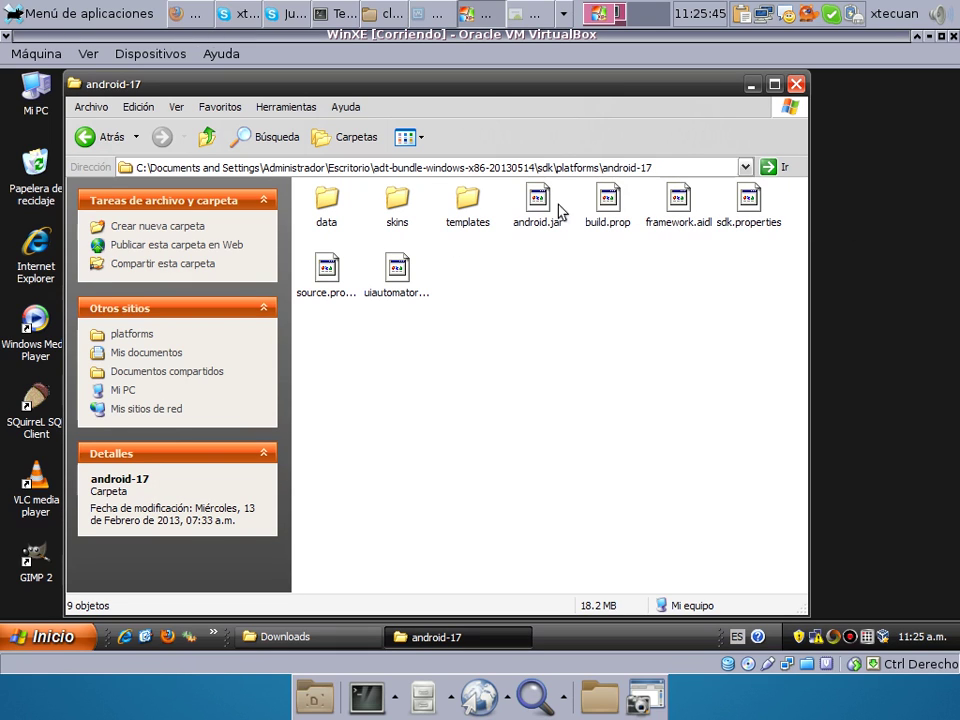
- Return to the sdk folder and examine the android-4.2.2 folder inside build-tools
click(208, 137)
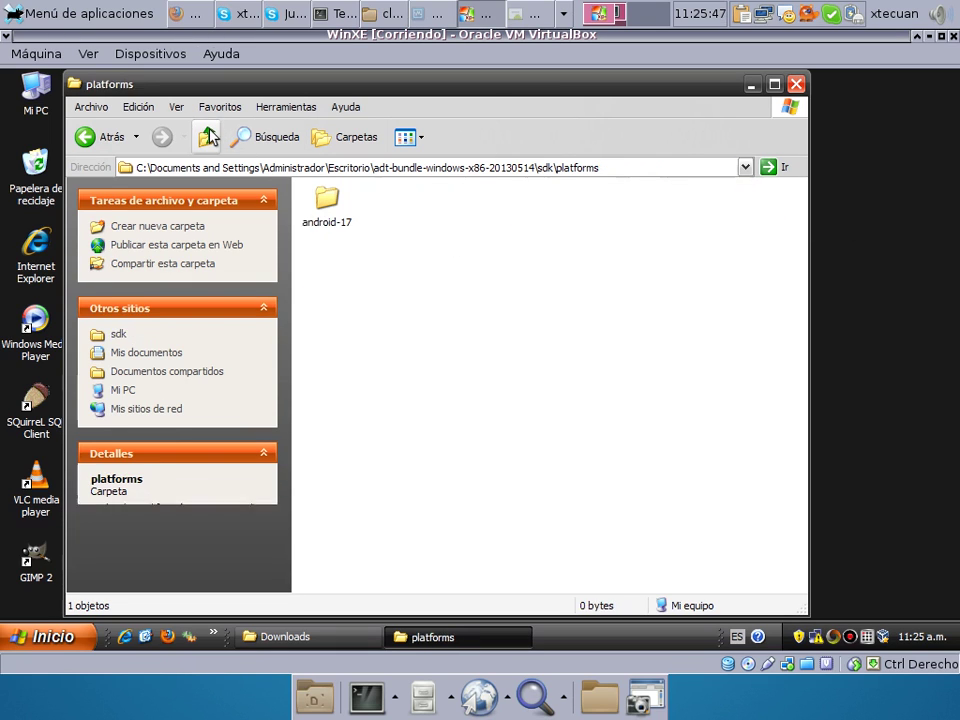
click(208, 137)
click(326, 211)
double_click(326, 211)
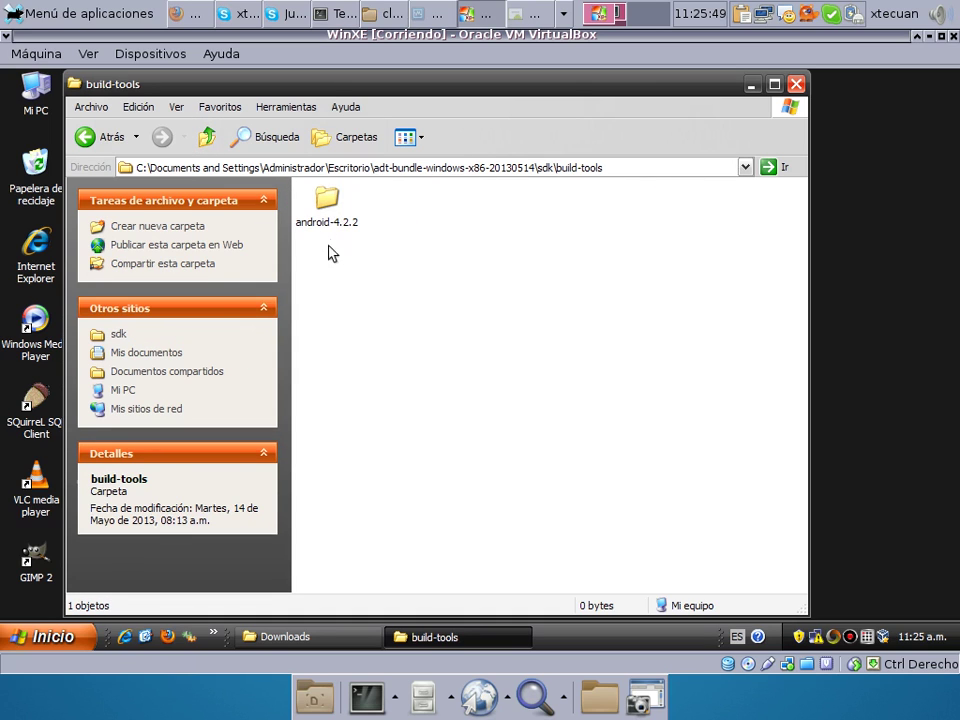
double_click(329, 208)
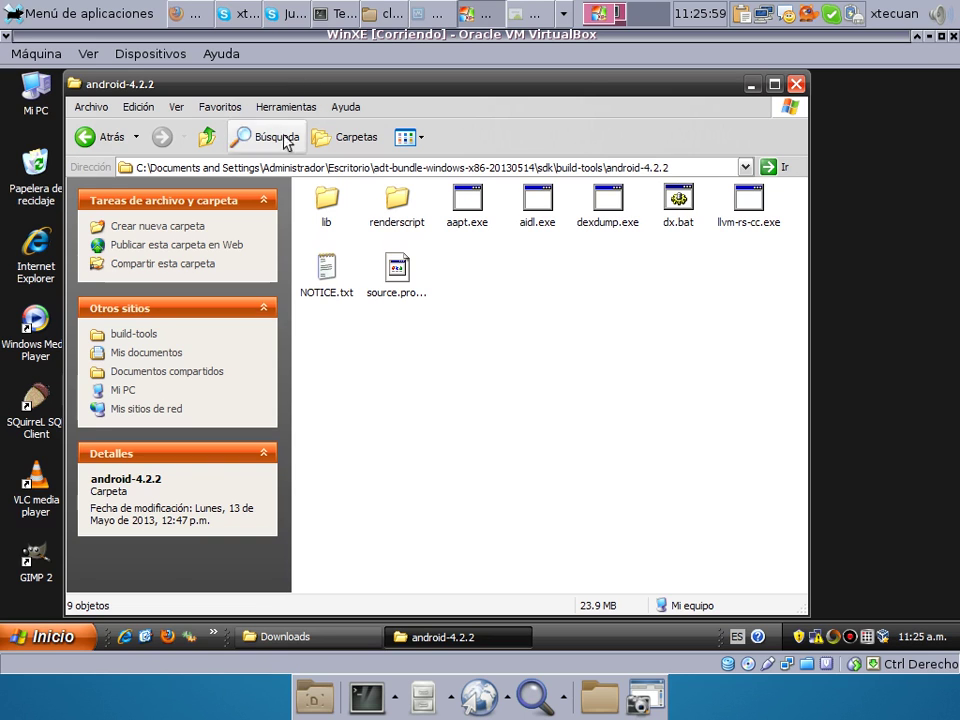
- Return to the root of the adt-bundle folder and open its eclipse folder
click(110, 140)
click(106, 140)
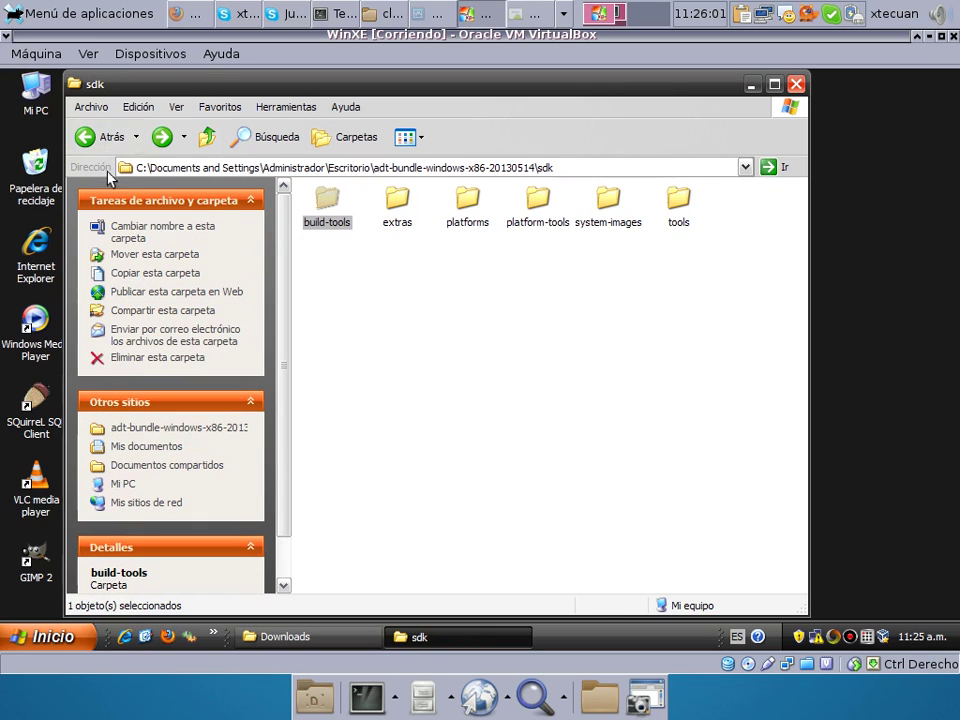
click(86, 141)
click(89, 142)
click(89, 142)
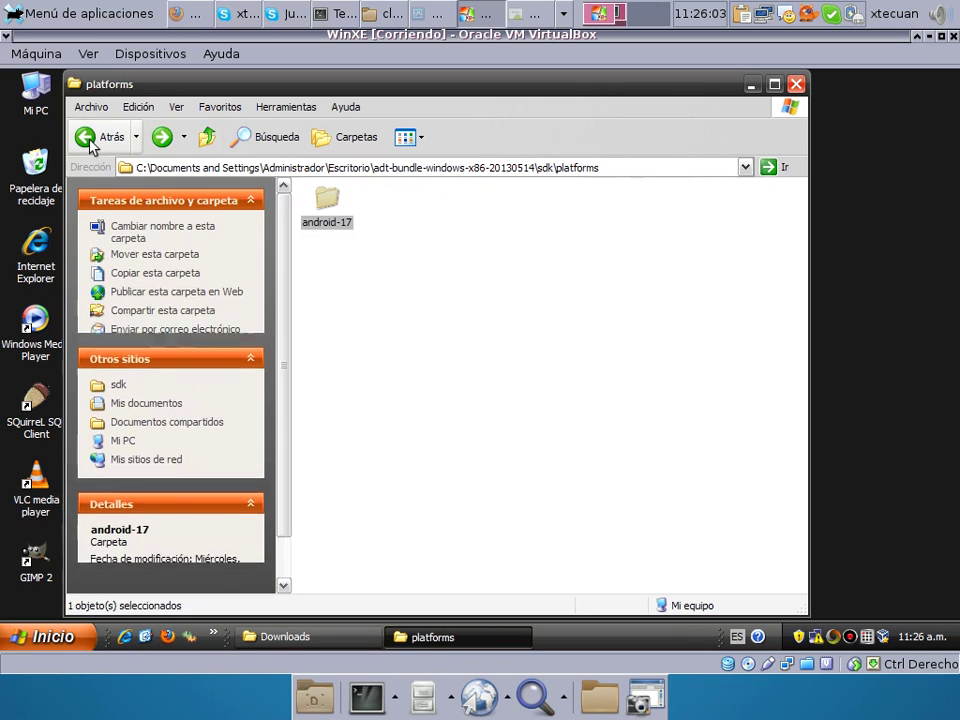
click(88, 141)
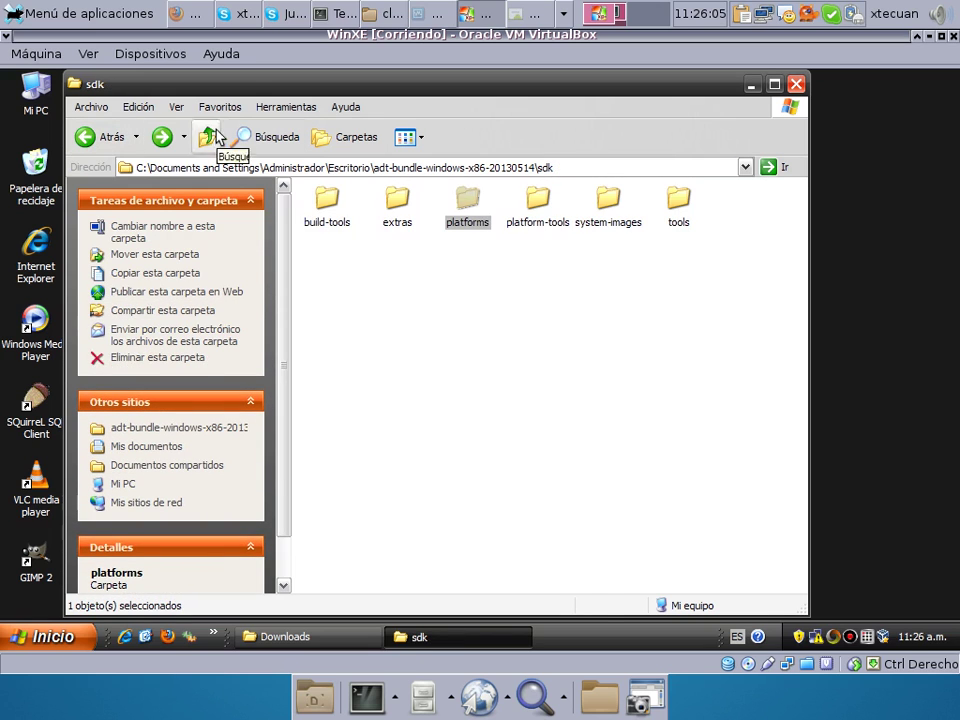
click(207, 137)
click(326, 205)
double_click(326, 205)
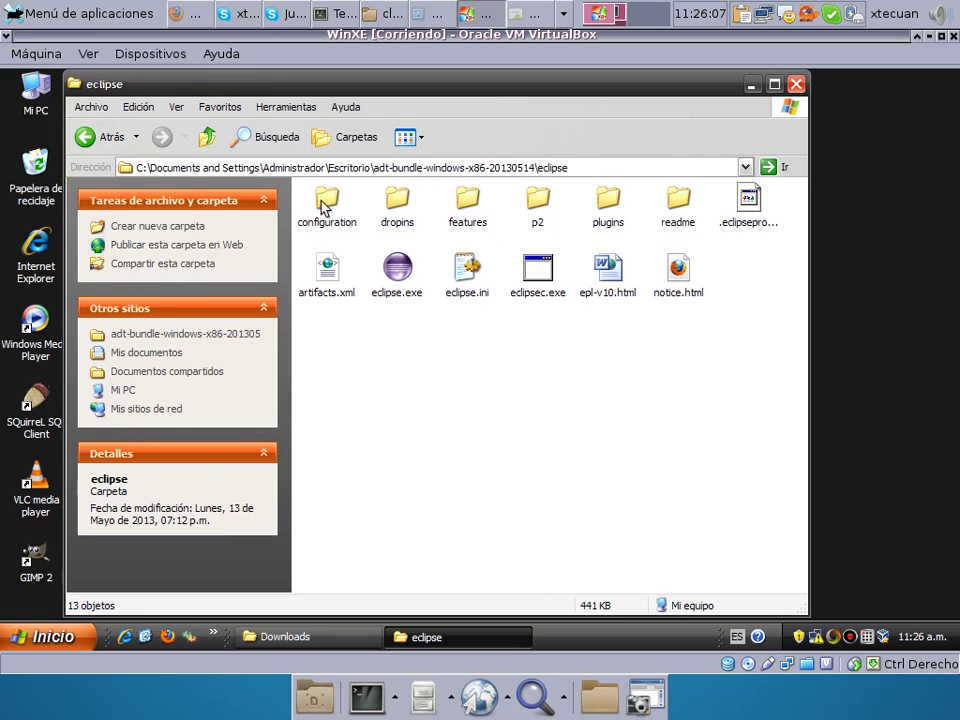
- Launch eclipse.exe with the proposed workspace folder and finish the welcome dialog with sending usage statistics to Google set to Yes
click(397, 268)
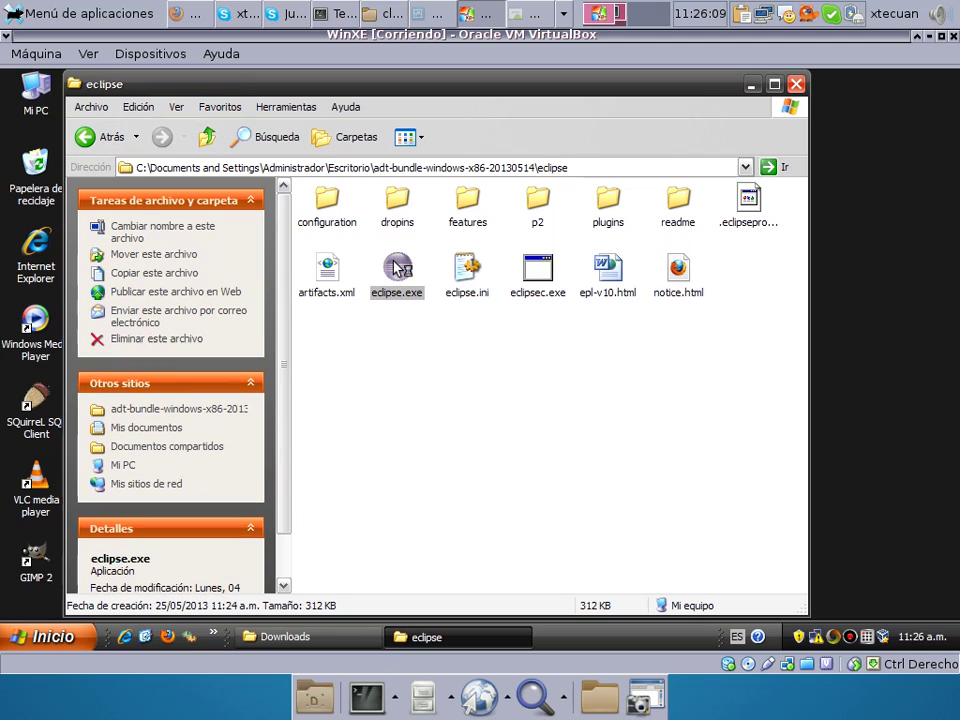
double_click(397, 268)
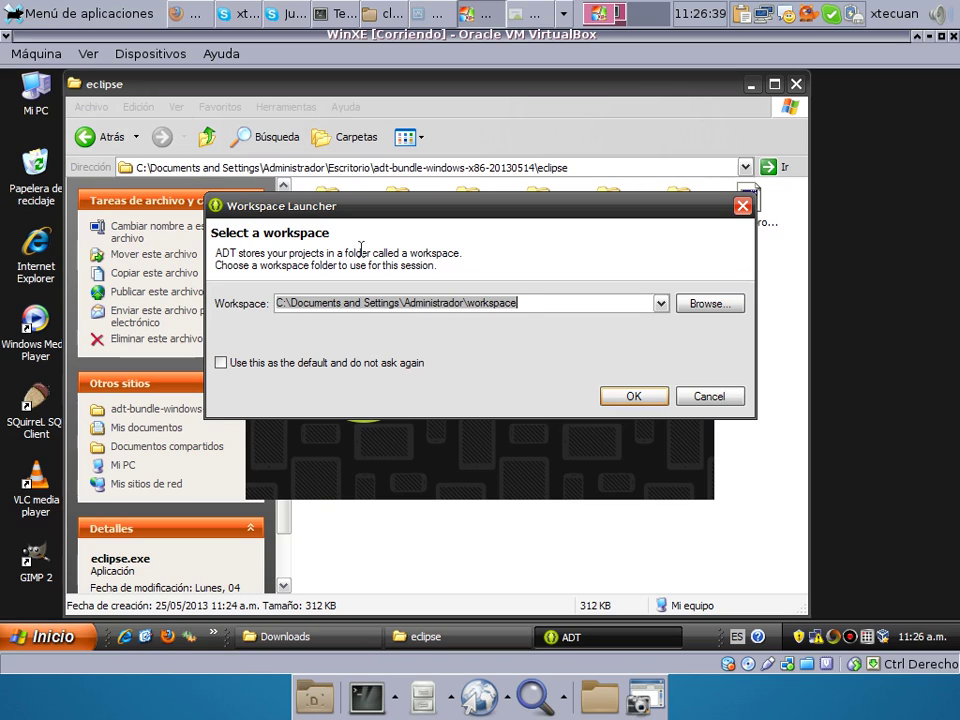
click(625, 393)
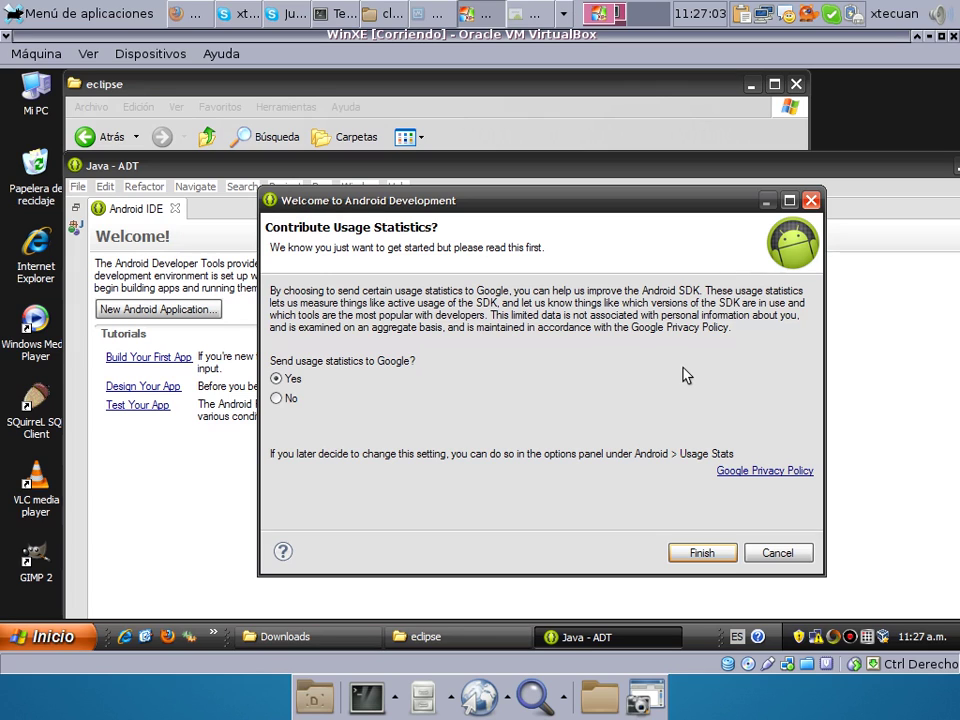
click(722, 558)
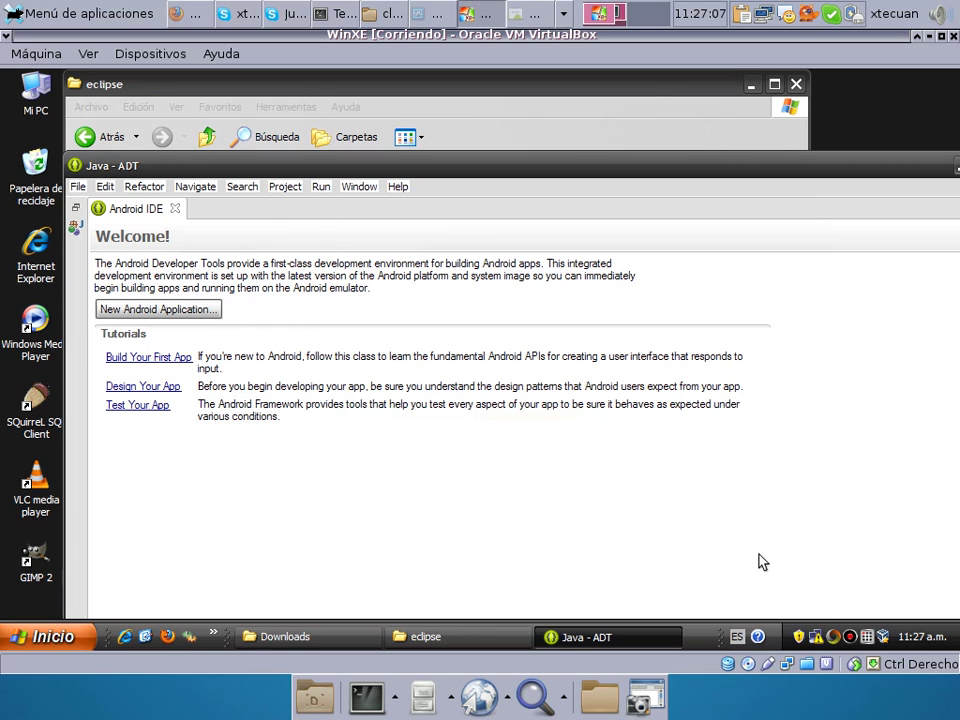
- Maximize the Java - ADT window and close the Android IDE welcome page
drag(465, 163, 418, 90)
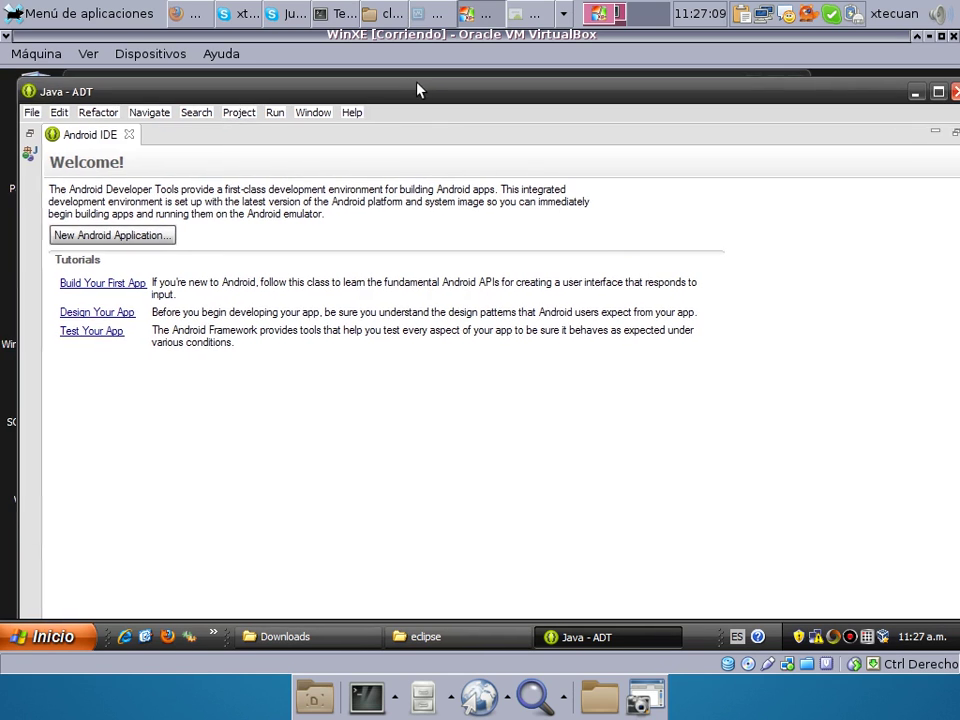
double_click(400, 90)
click(915, 91)
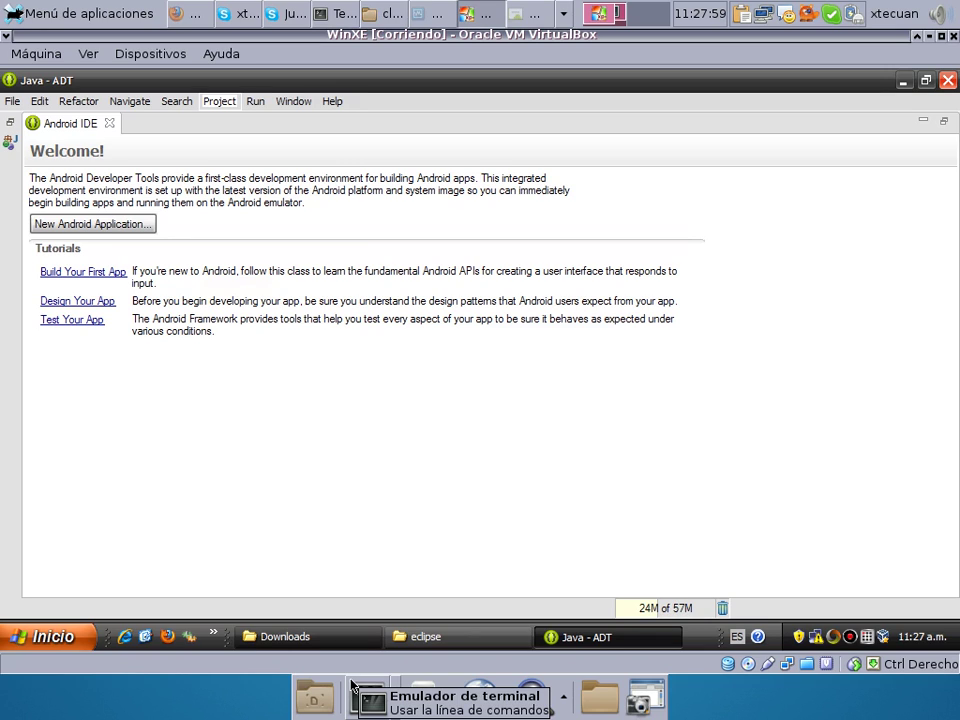
click(110, 123)
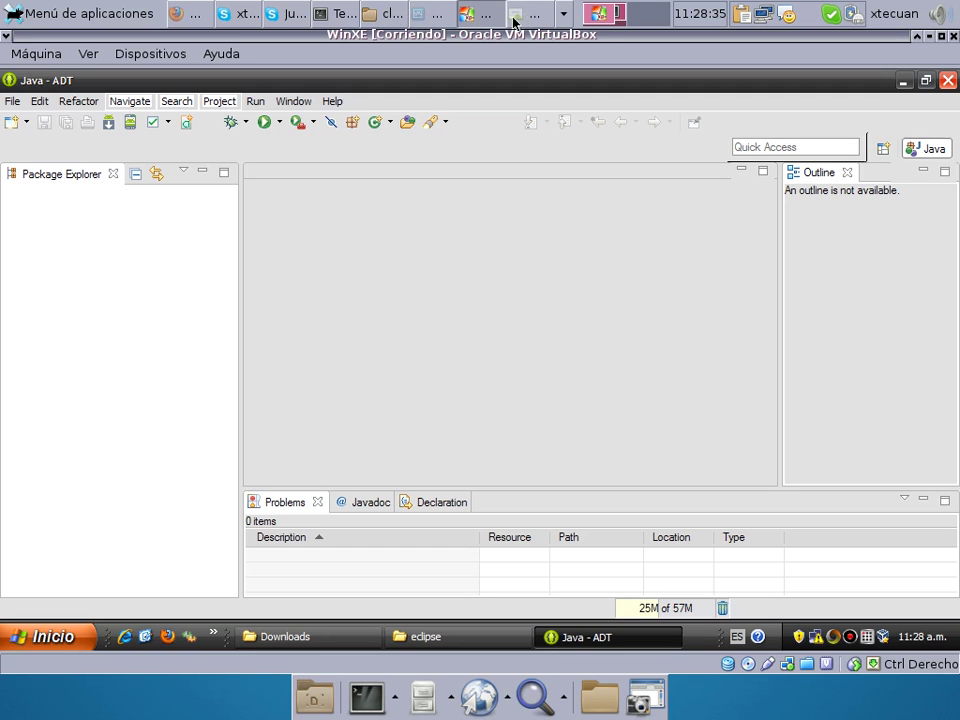
- Run SDK Manager.exe from the bundle's root folder, dismiss its log to review the installed packages, and close the manager
click(902, 79)
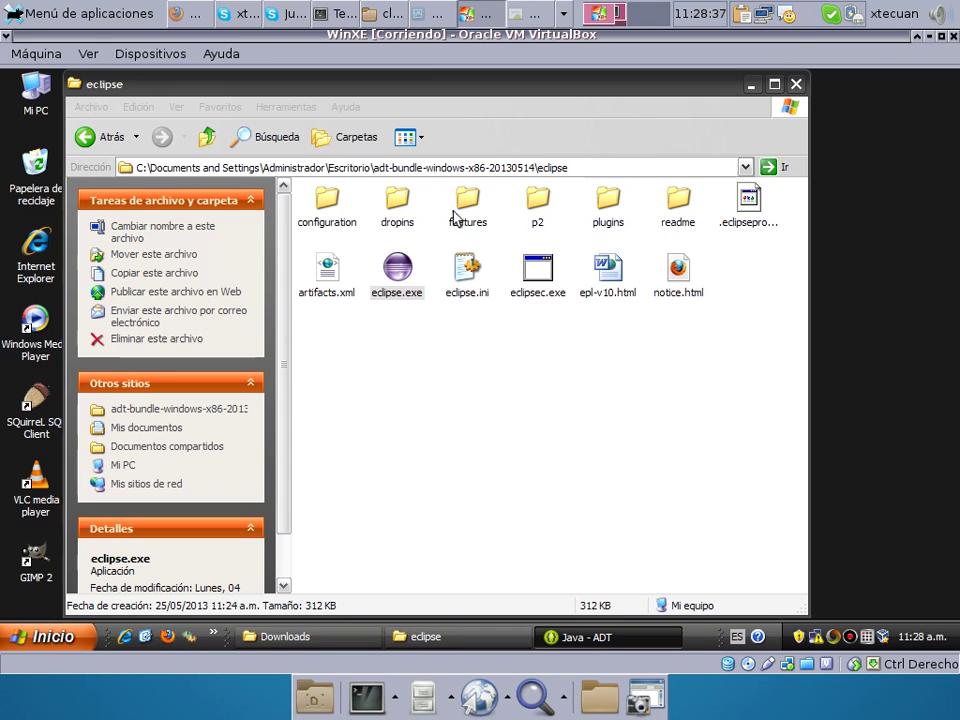
key(BackSpace)
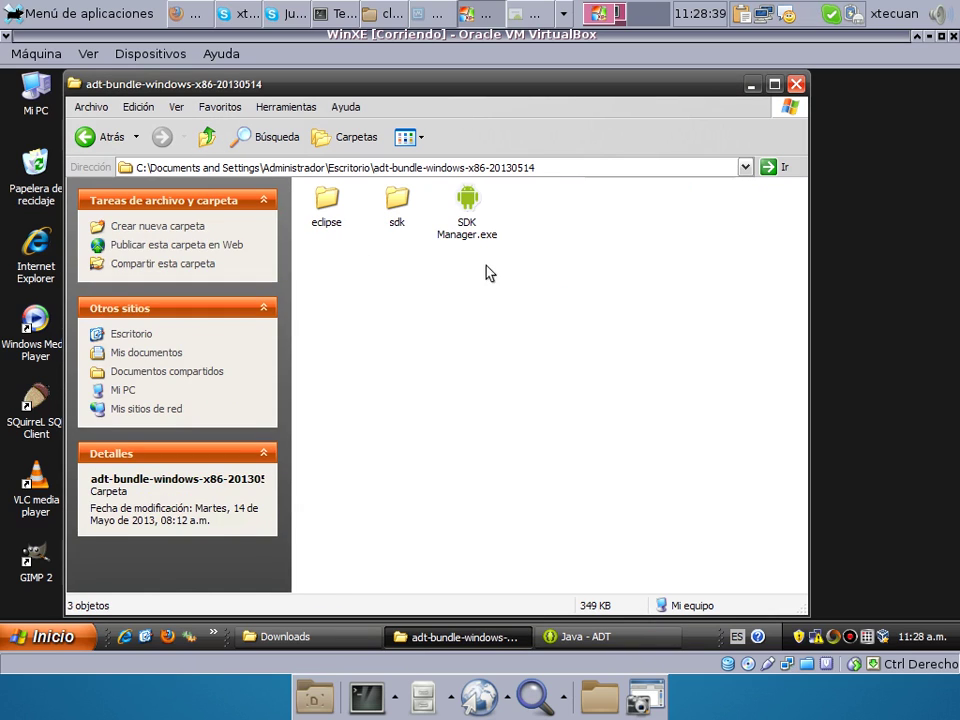
click(478, 236)
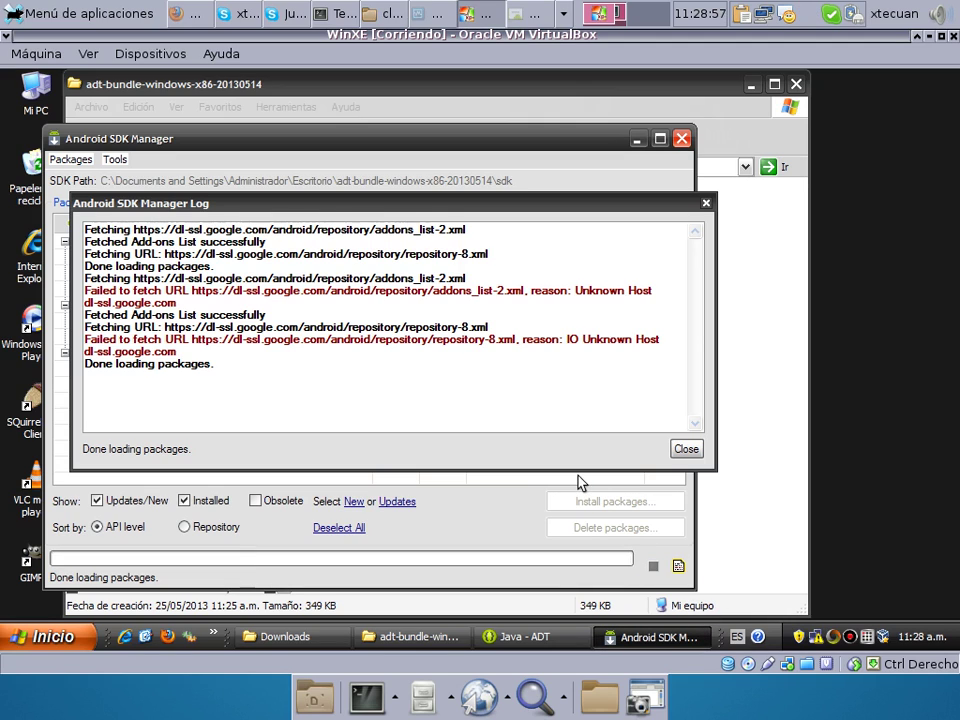
click(686, 450)
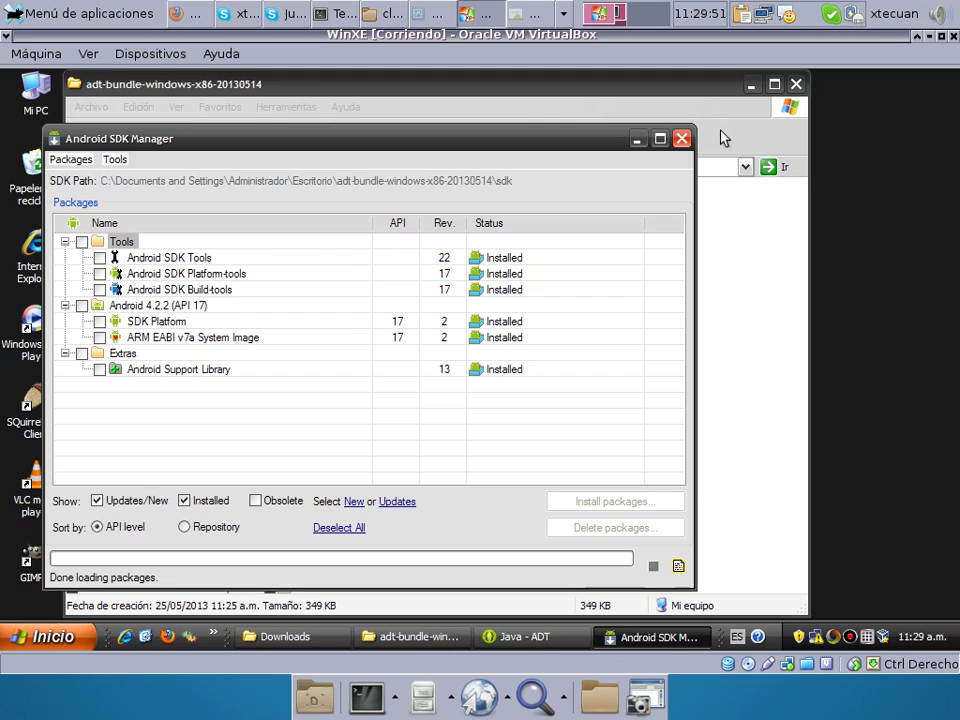
click(681, 140)
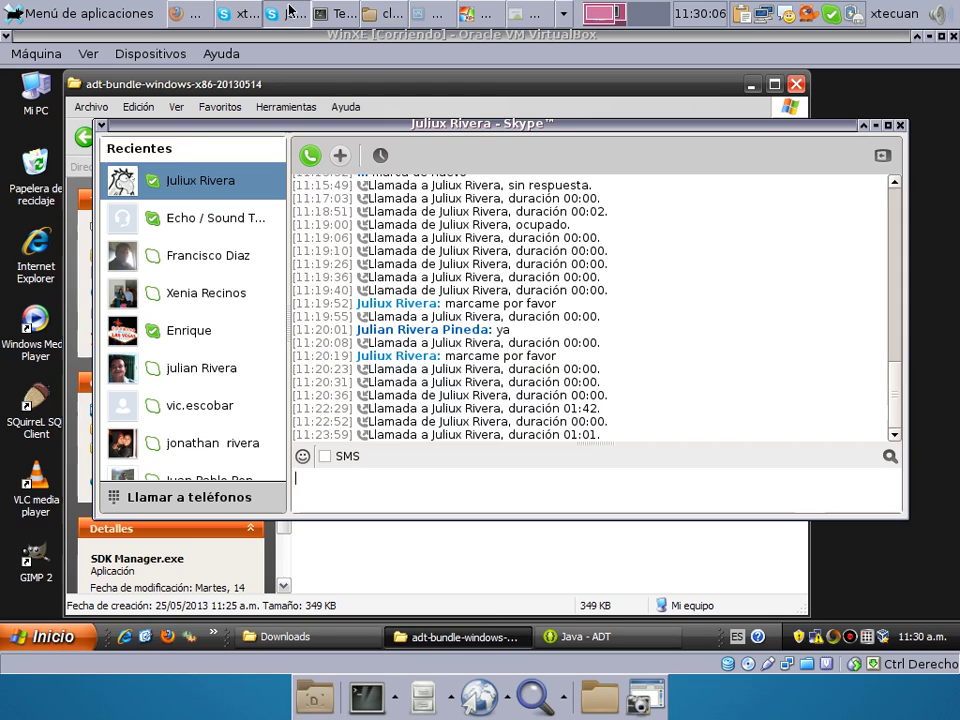
click(291, 13)
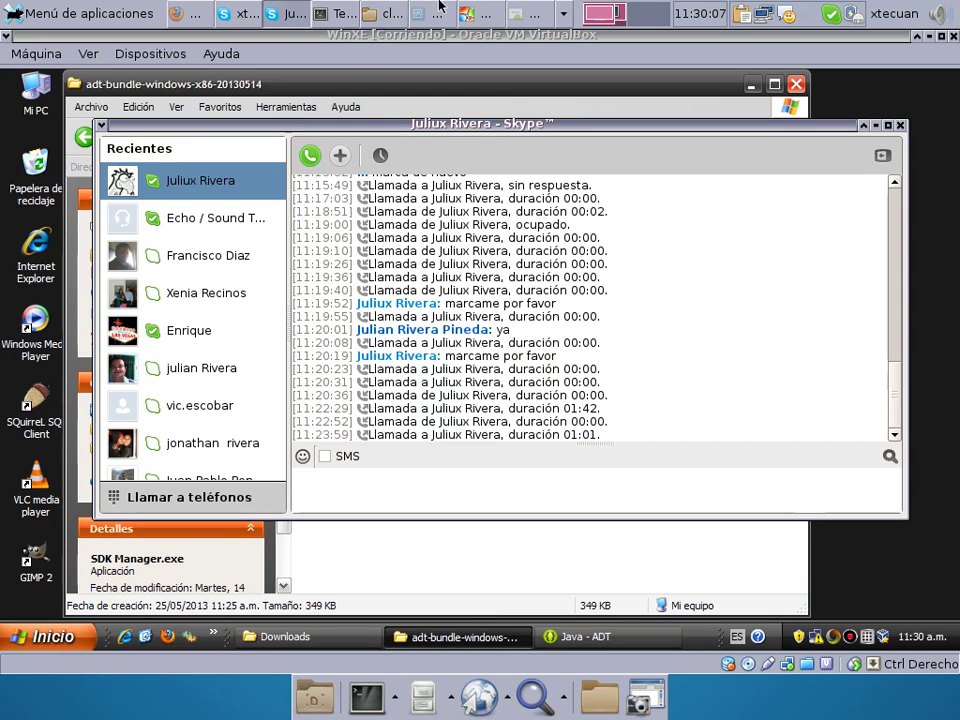
right_click(806, 13)
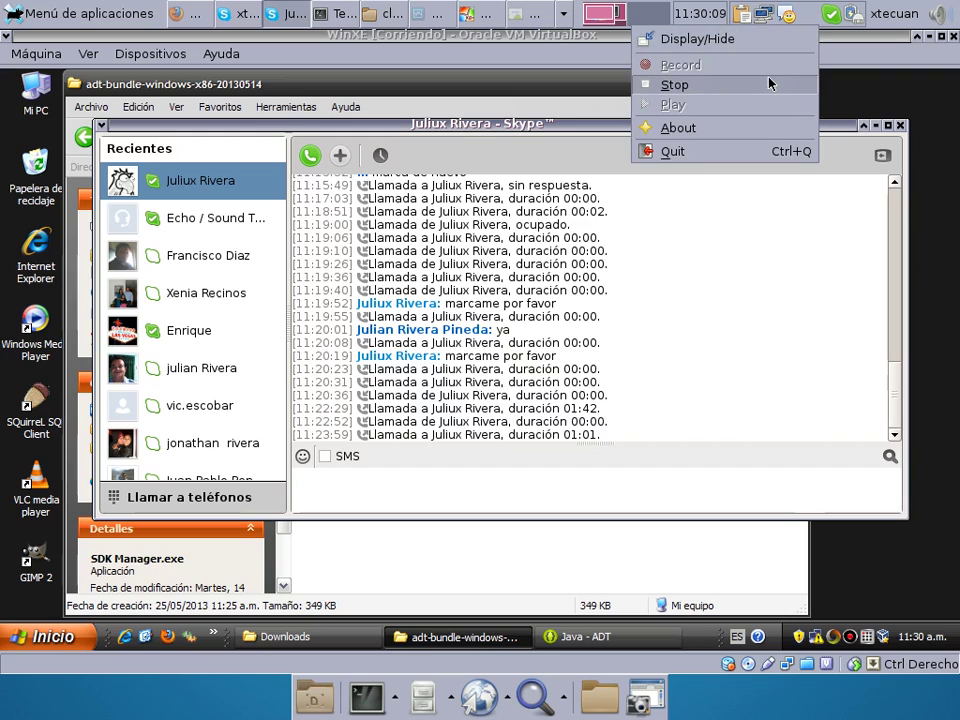